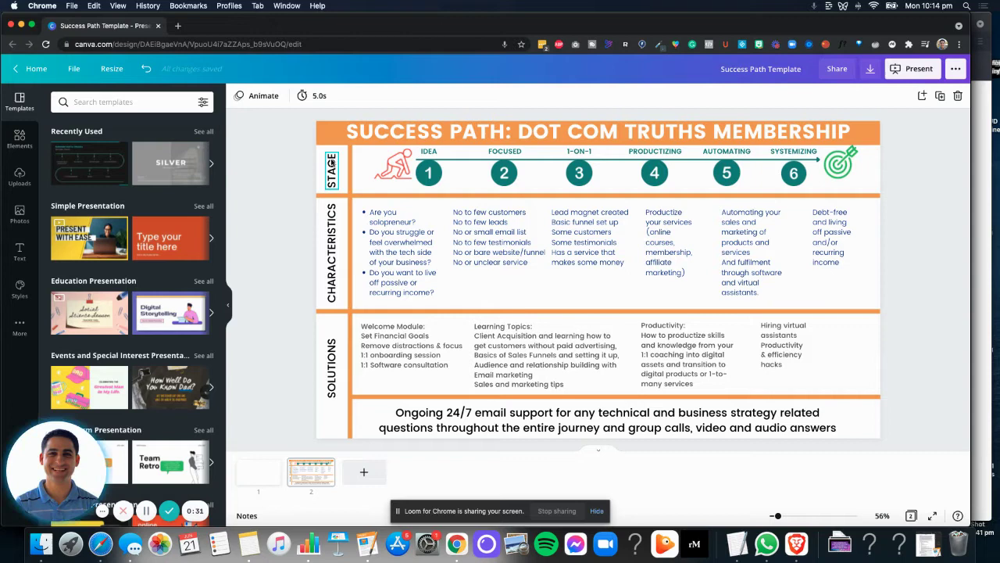
# Select the CHARACTERISTICS label, Productivity and email support texts, then the orange title banner.
pyautogui.click(335, 234)
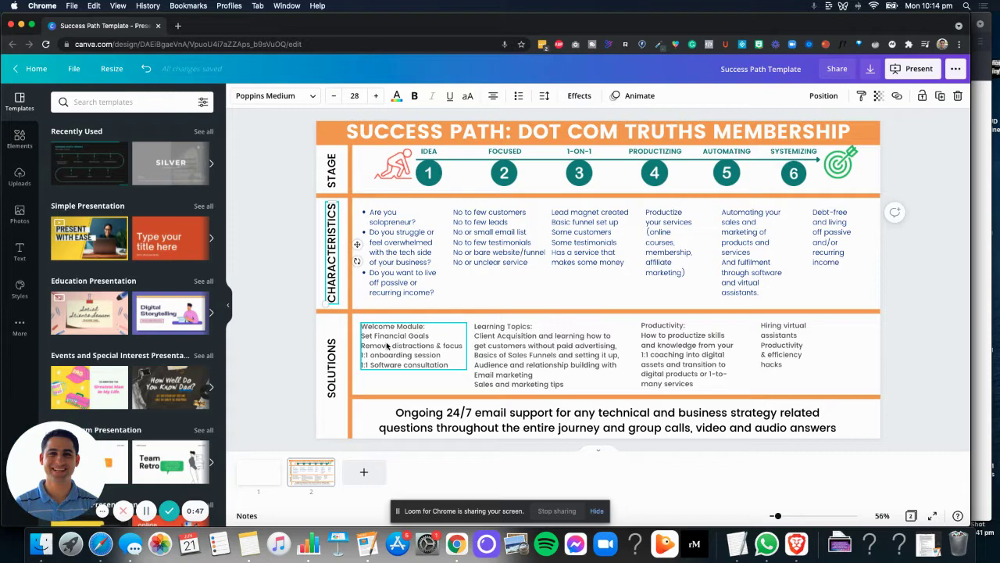
pyautogui.click(683, 354)
pyautogui.click(500, 431)
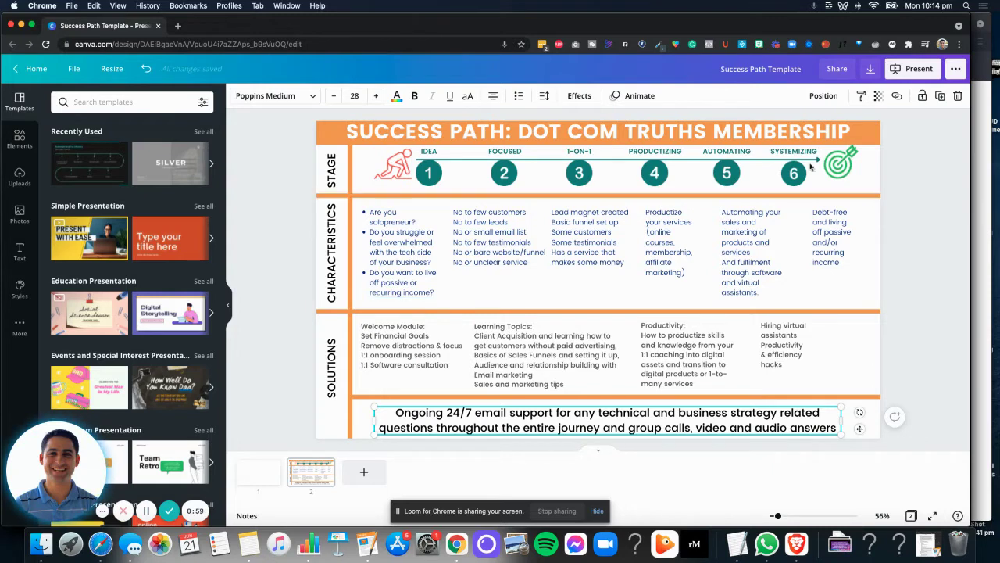
pyautogui.click(874, 136)
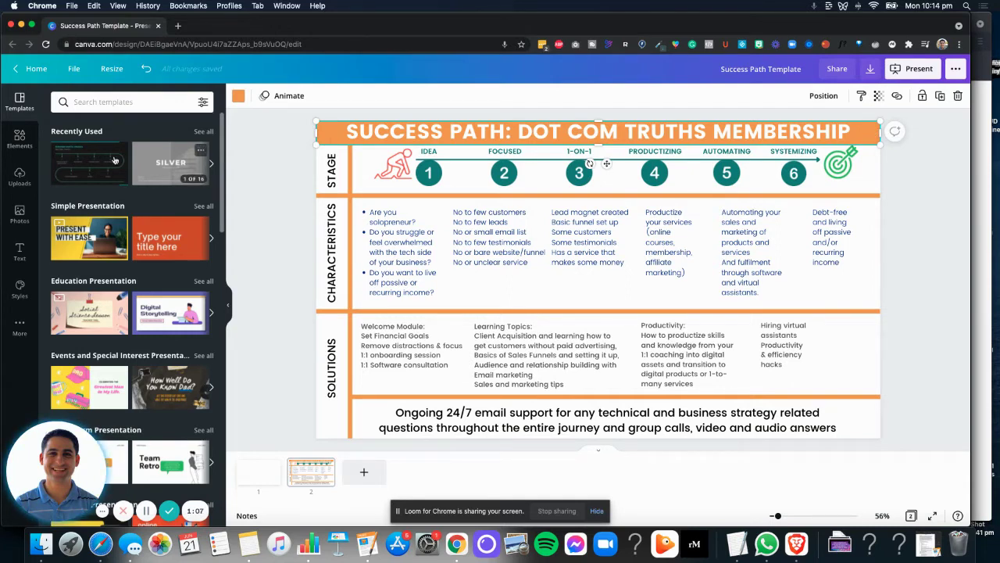
# Search the design elements library for 'square' shapes.
pyautogui.click(19, 176)
pyautogui.click(26, 146)
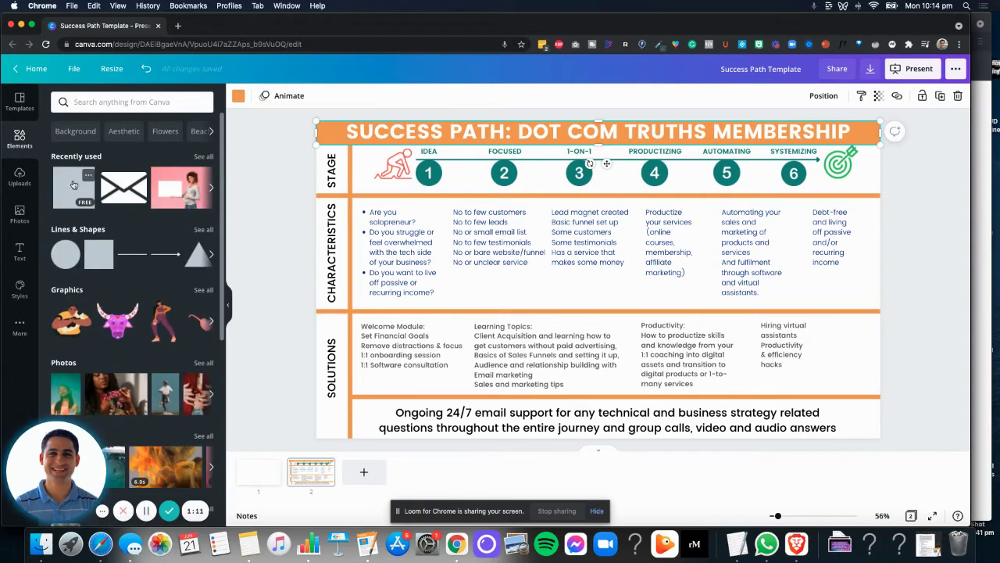
pyautogui.click(109, 101)
pyautogui.write('square')
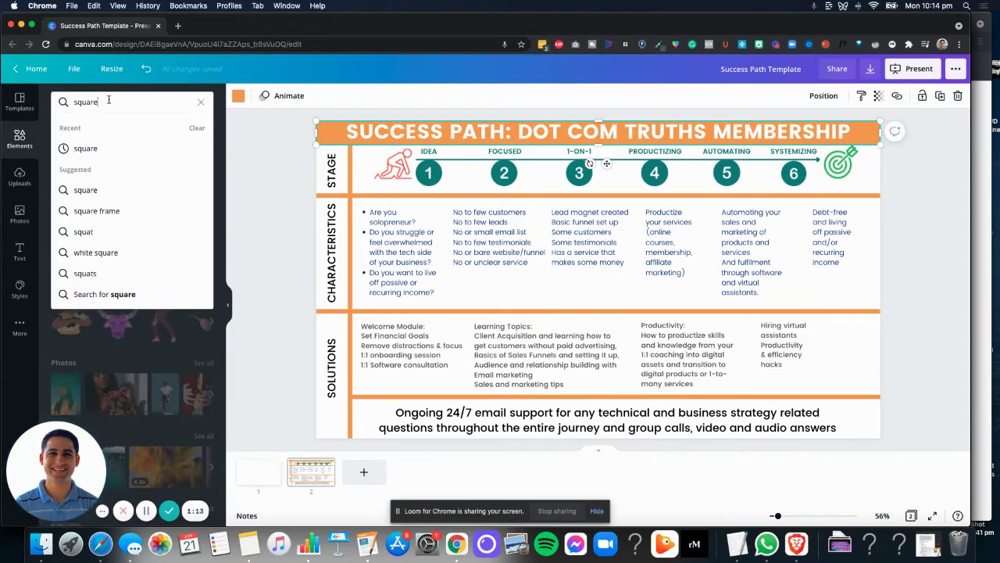
pyautogui.press('Return')
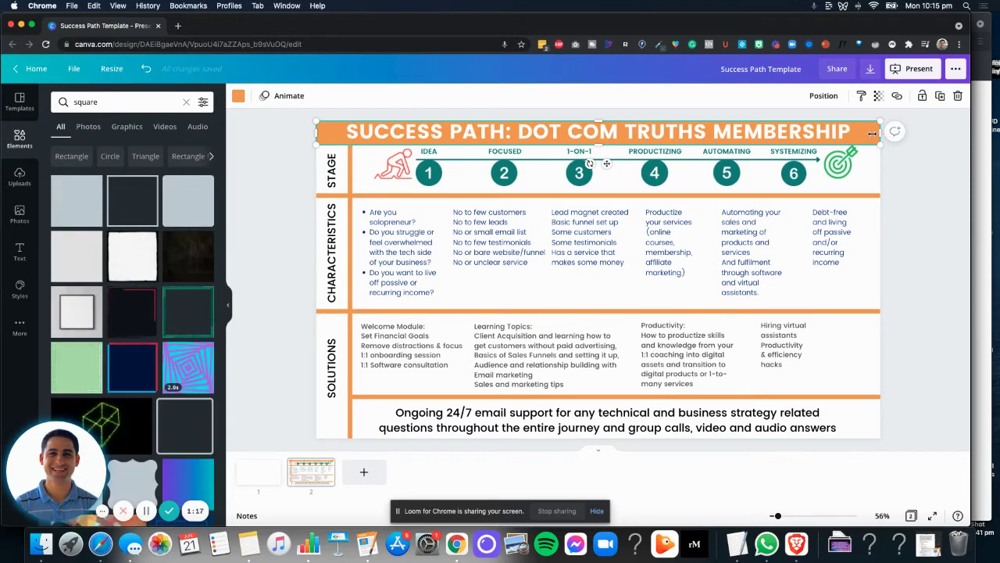
# Delete the title banner and turn the title text green, then undo to restore the originals.
pyautogui.press('Delete')
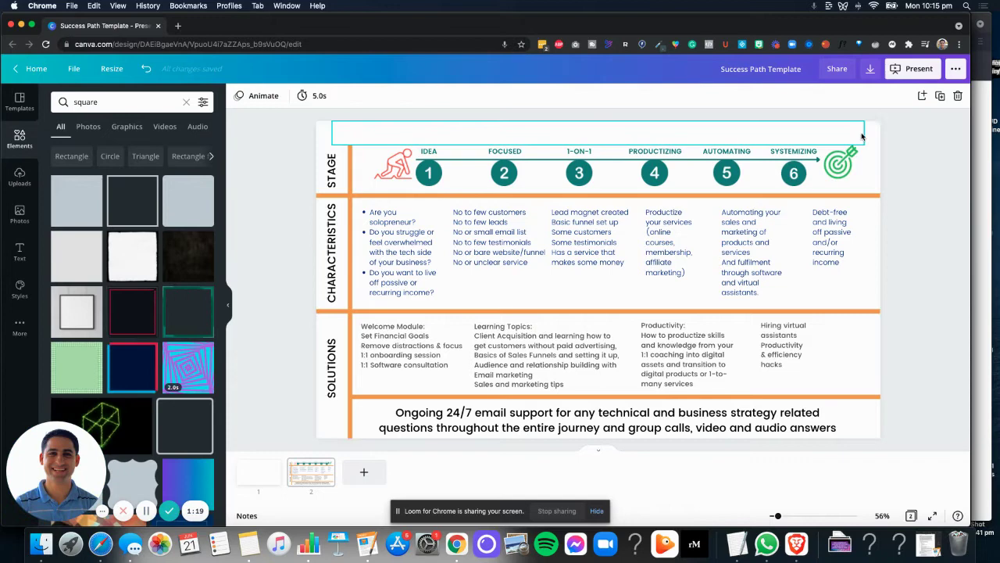
pyautogui.click(429, 122)
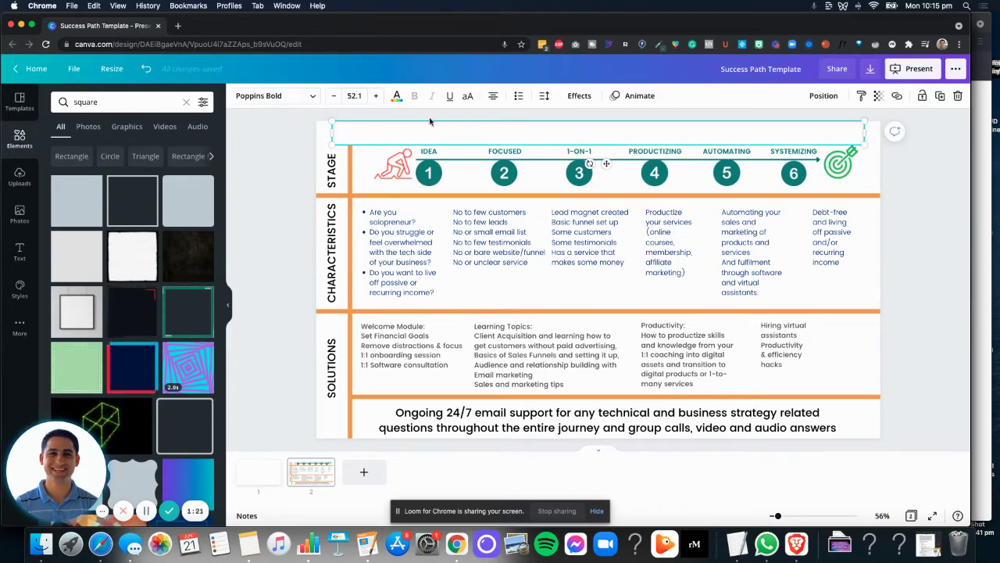
pyautogui.click(396, 95)
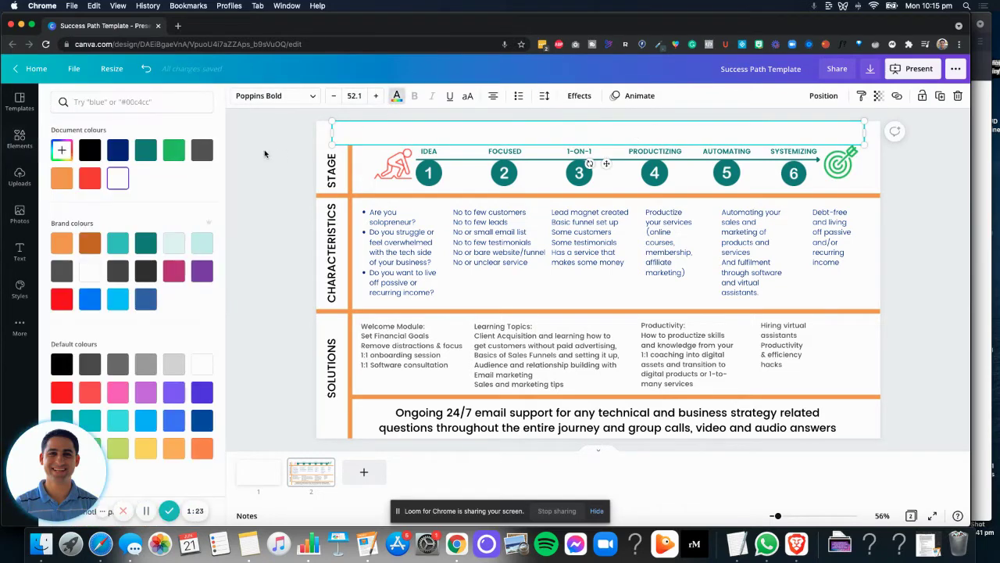
pyautogui.click(175, 150)
pyautogui.press('super+z')
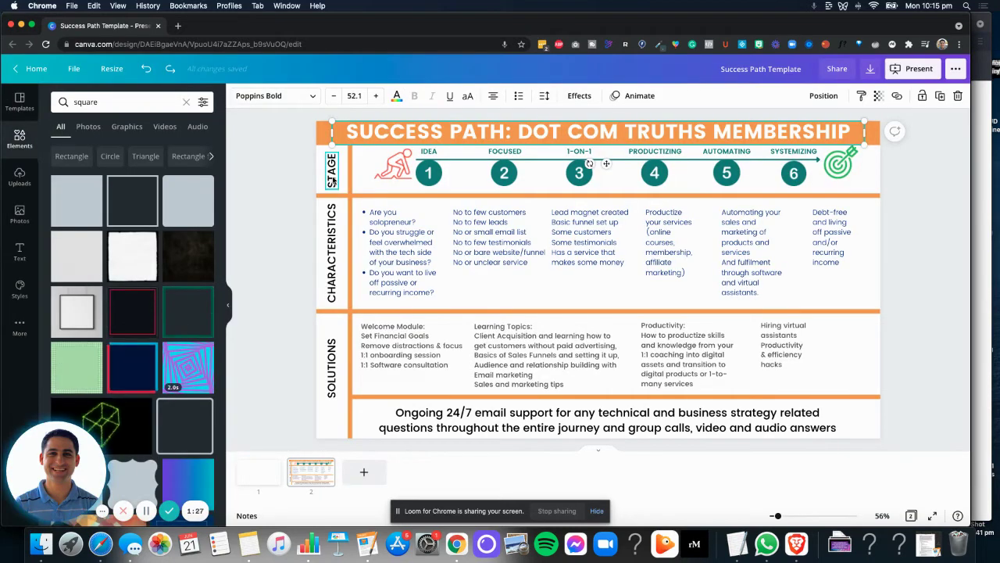
pyautogui.click(297, 144)
pyautogui.moveTo(385, 185); pyautogui.dragTo(894, 435)
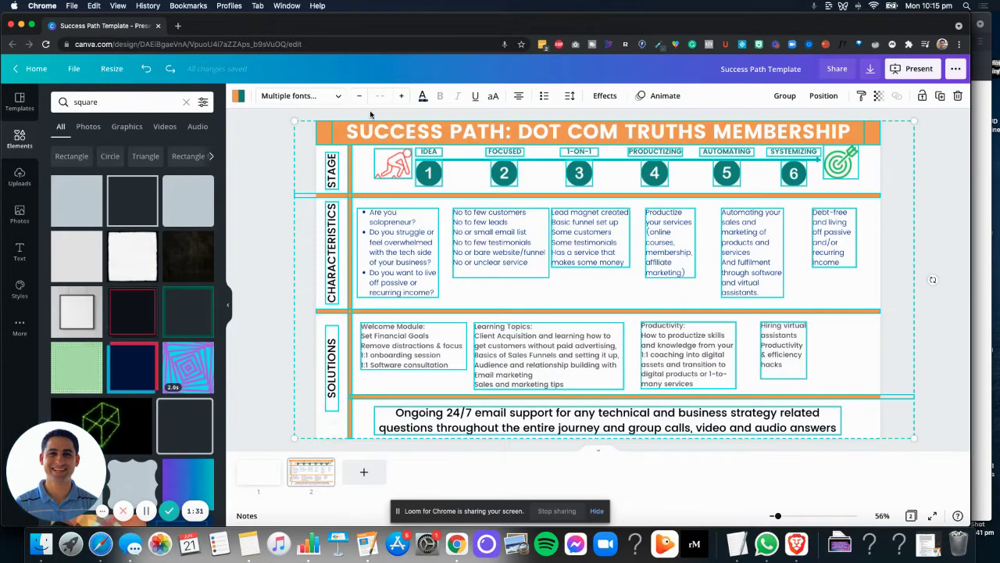
pyautogui.click(302, 96)
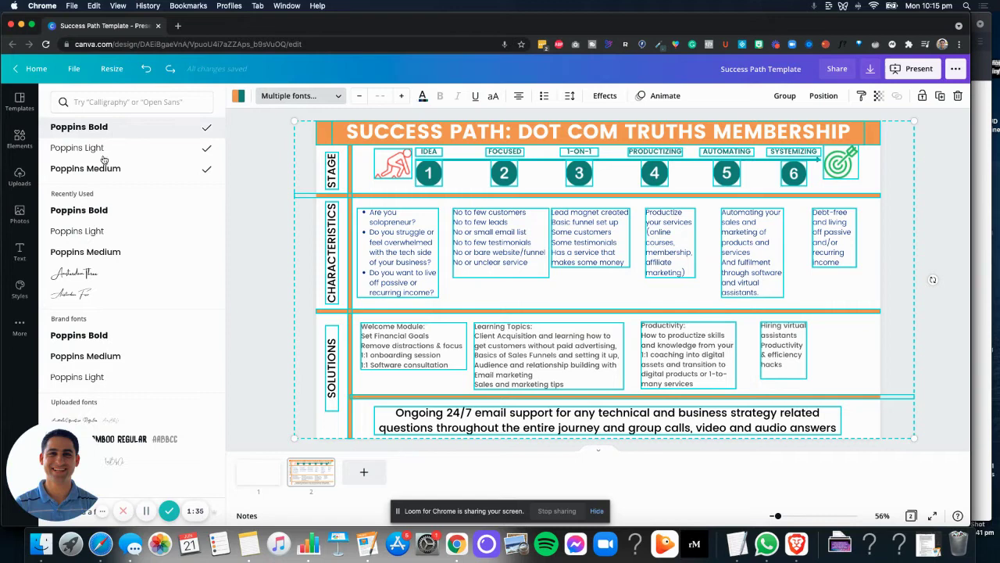
pyautogui.scroll(-5, 136, 258)
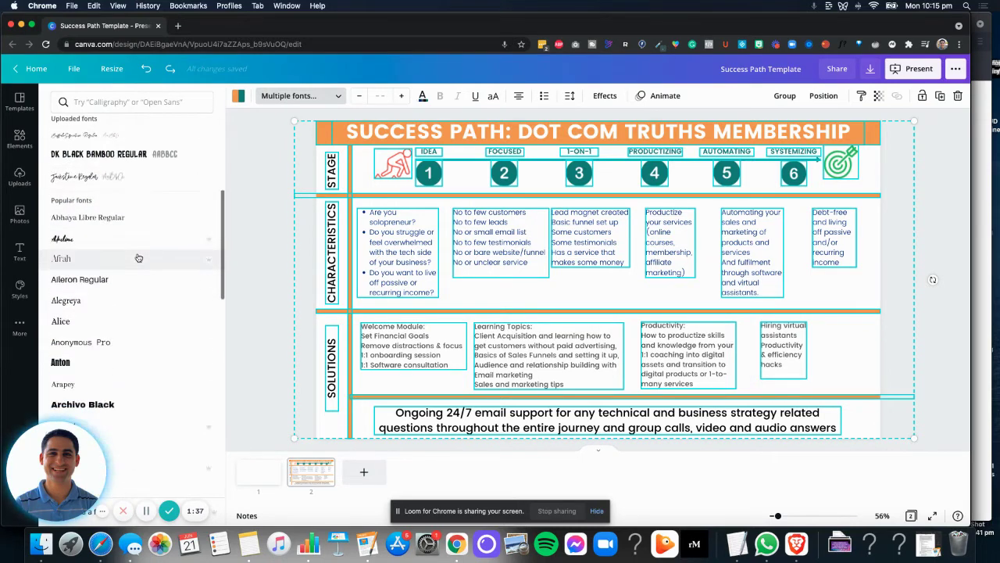
pyautogui.scroll(-2, 138, 258)
pyautogui.scroll(-2, 97, 255)
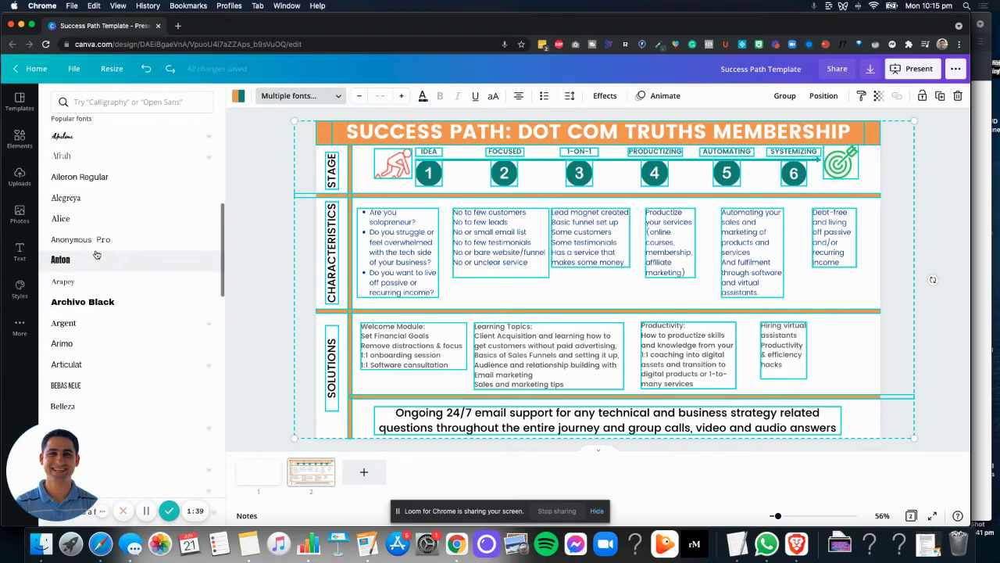
pyautogui.click(95, 240)
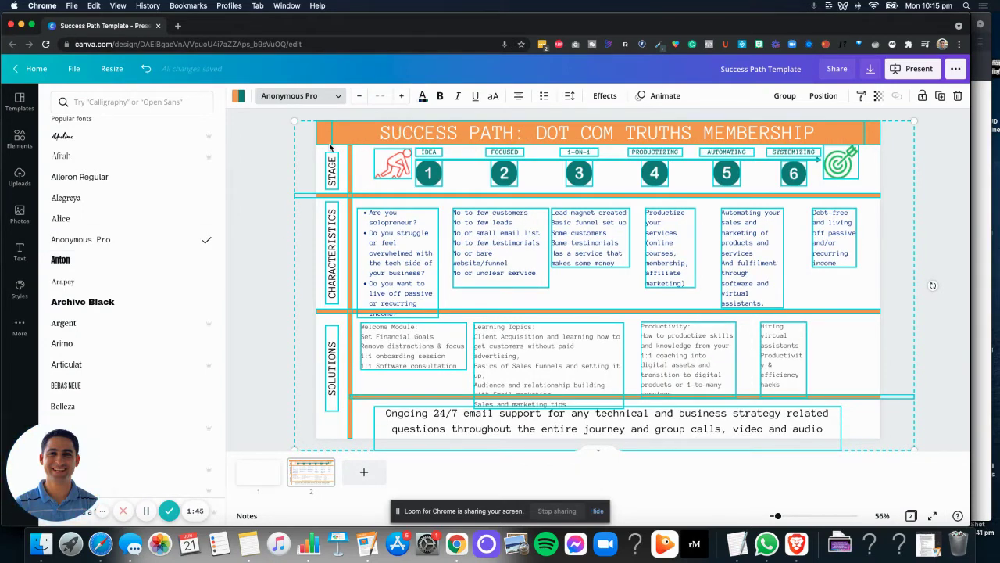
pyautogui.press('super+z')
pyautogui.click(275, 140)
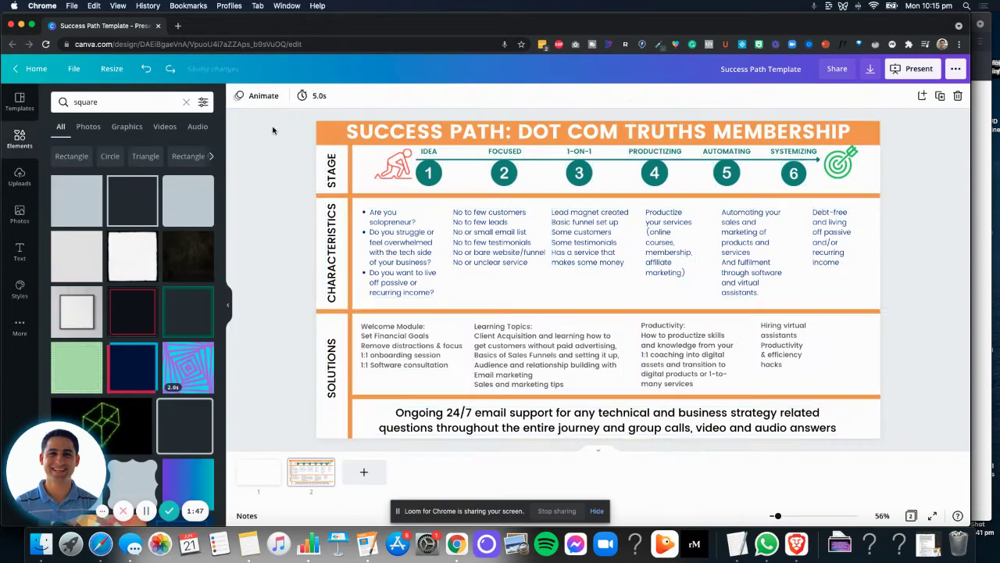
pyautogui.moveTo(309, 116); pyautogui.dragTo(888, 442)
pyautogui.click(239, 95)
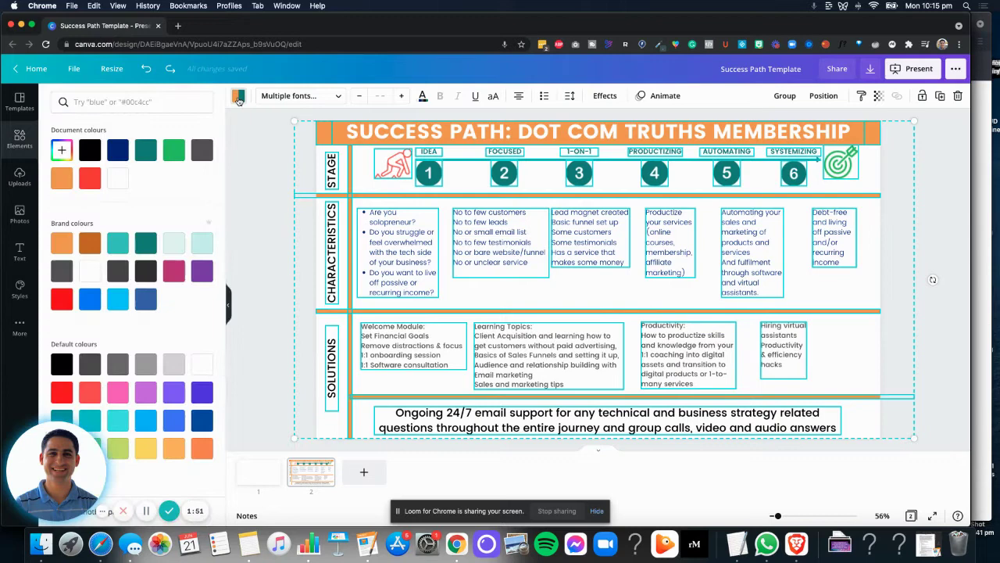
pyautogui.click(91, 178)
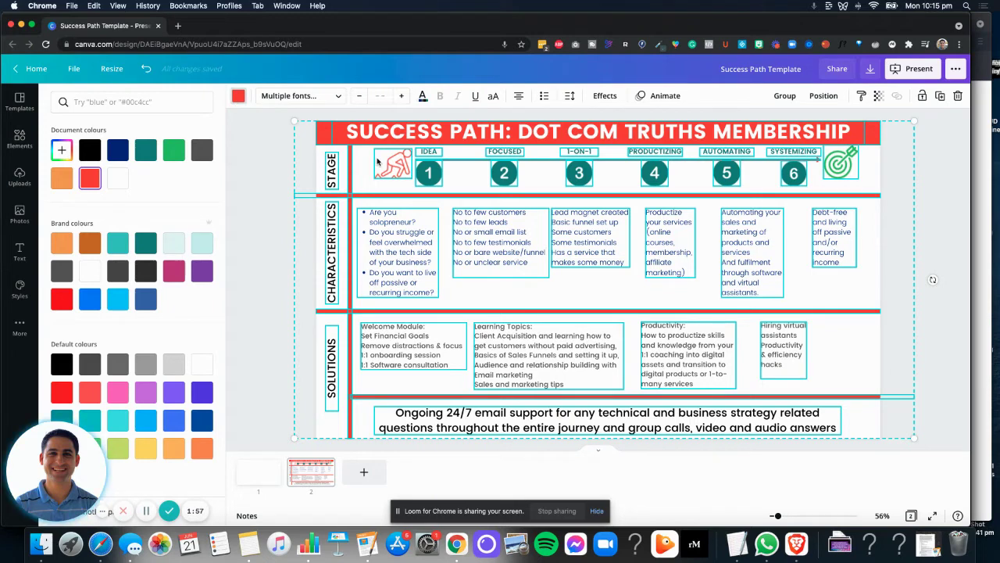
pyautogui.press('super+z')
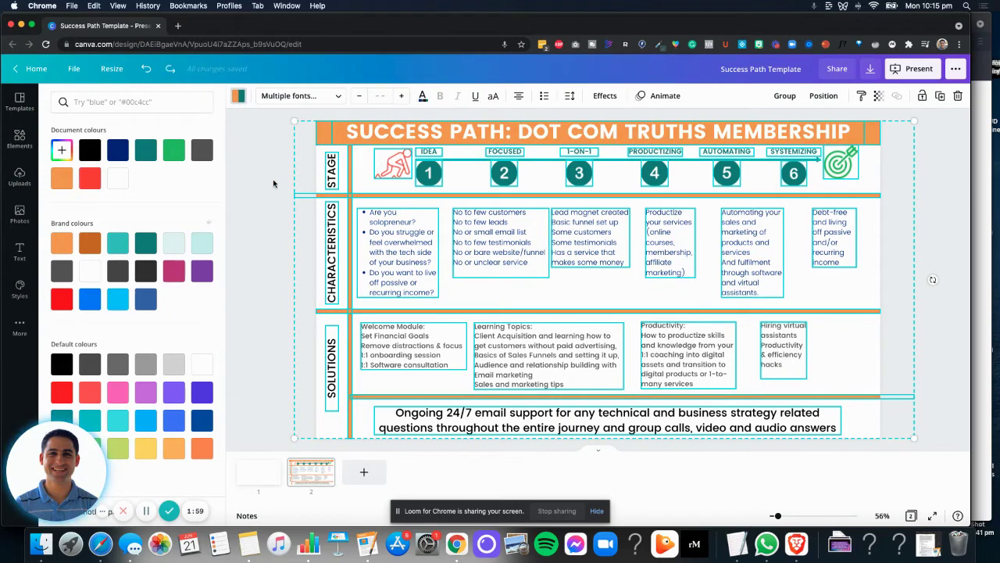
pyautogui.press('Escape')
pyautogui.press('Escape')
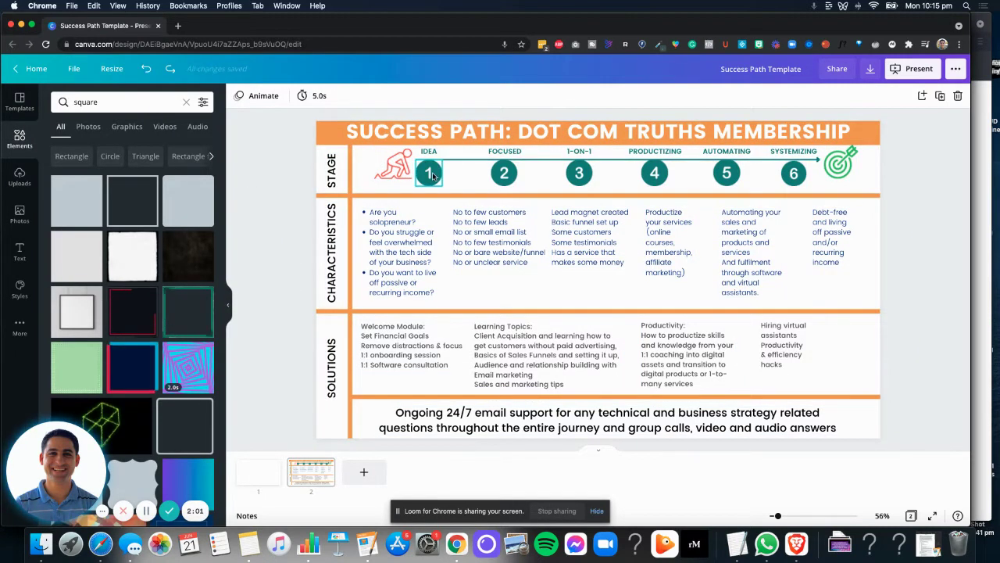
pyautogui.click(433, 176)
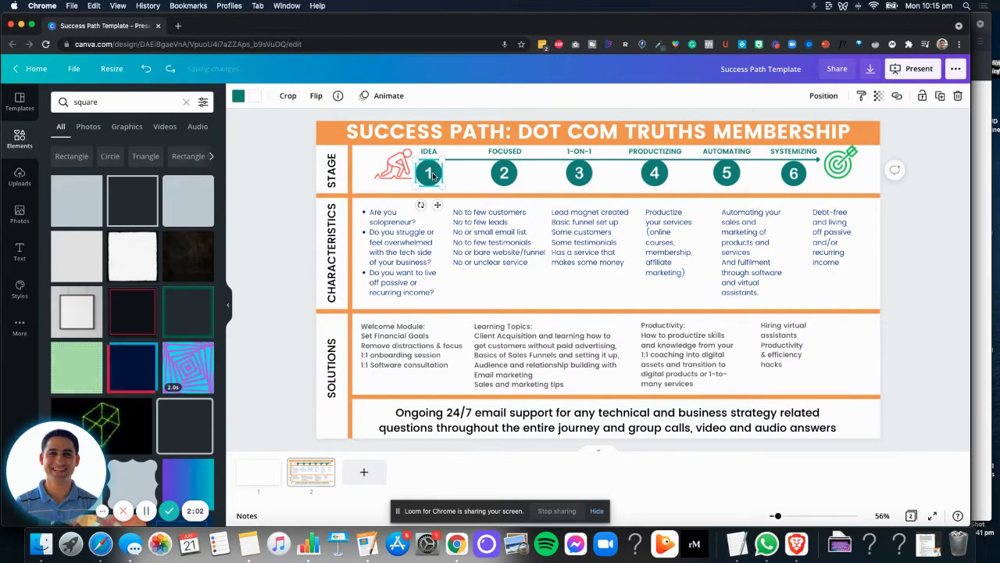
pyautogui.click(255, 97)
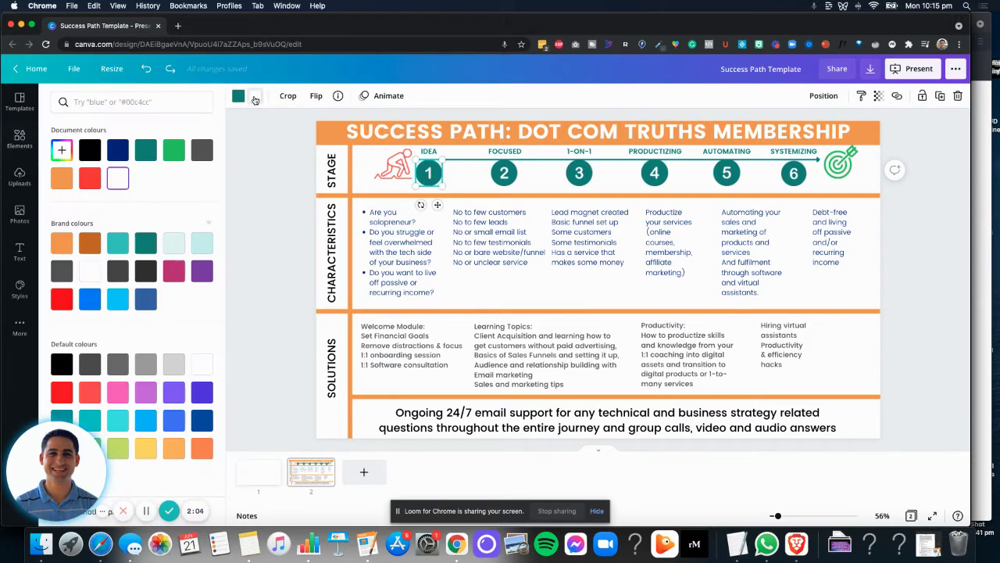
pyautogui.click(117, 150)
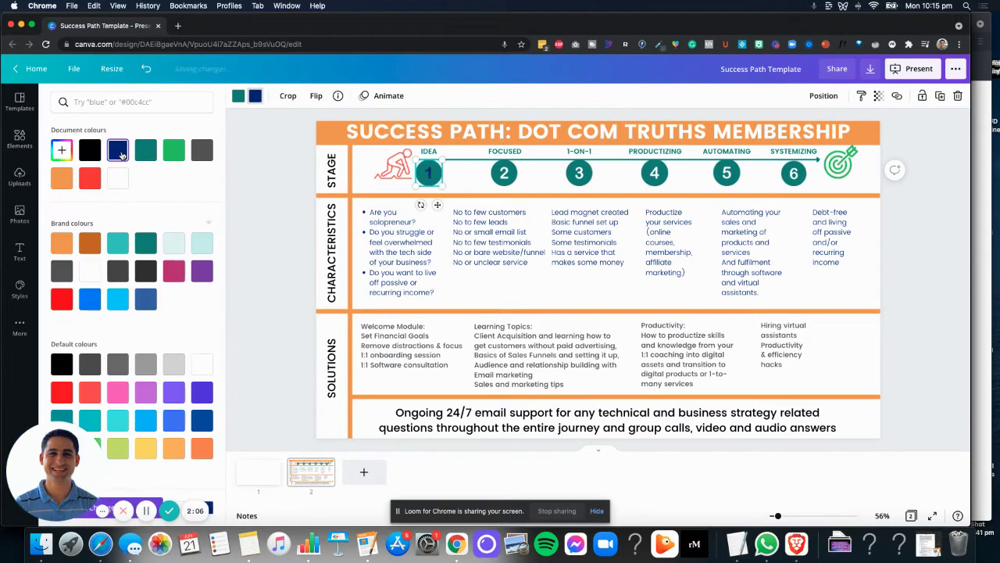
pyautogui.click(238, 95)
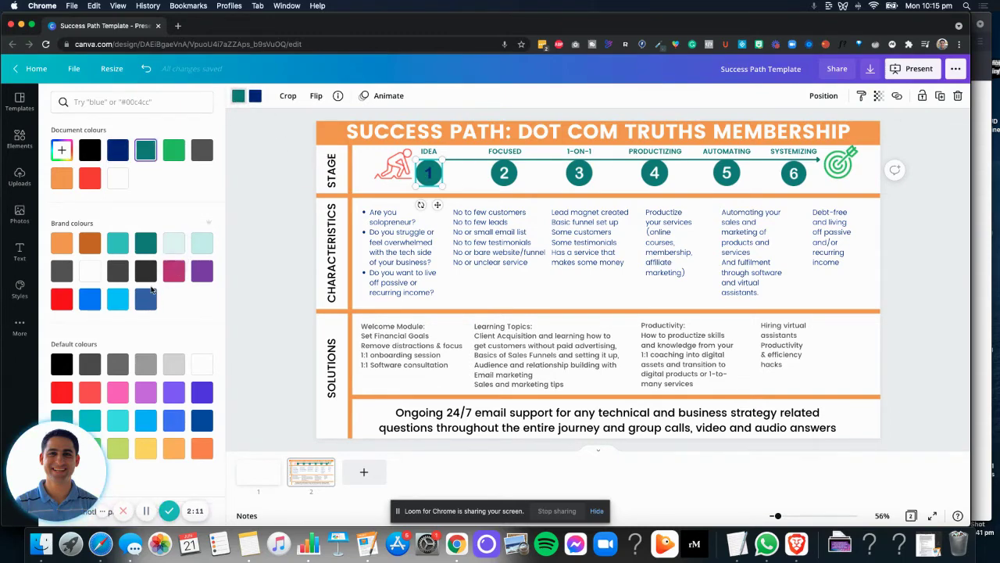
pyautogui.click(117, 302)
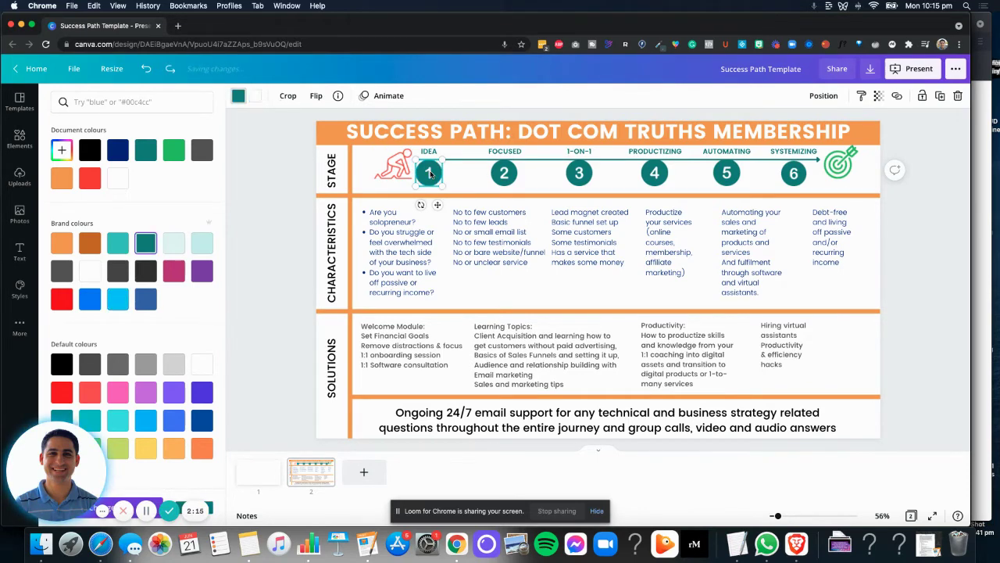
pyautogui.press('super+z')
pyautogui.click(399, 165)
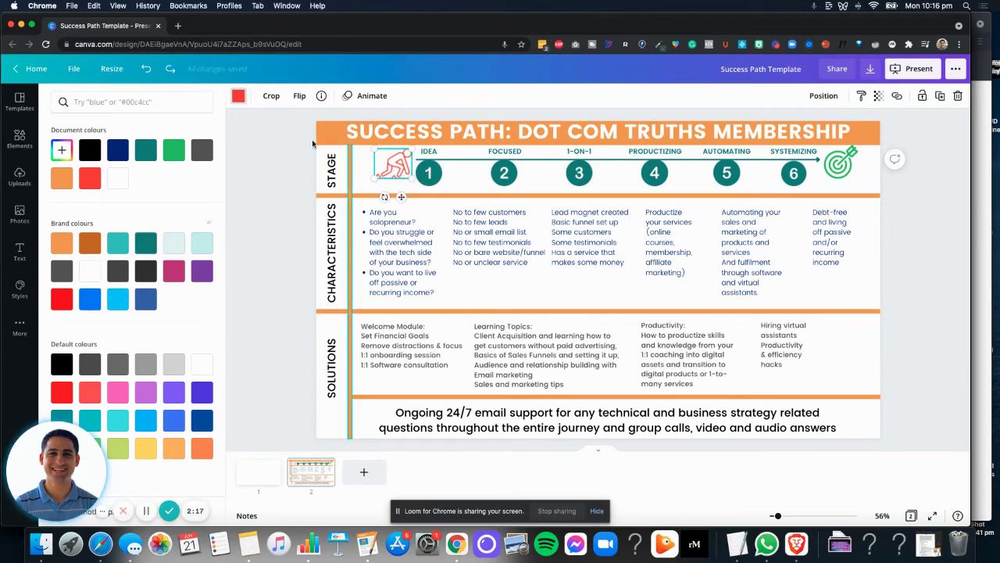
pyautogui.click(238, 99)
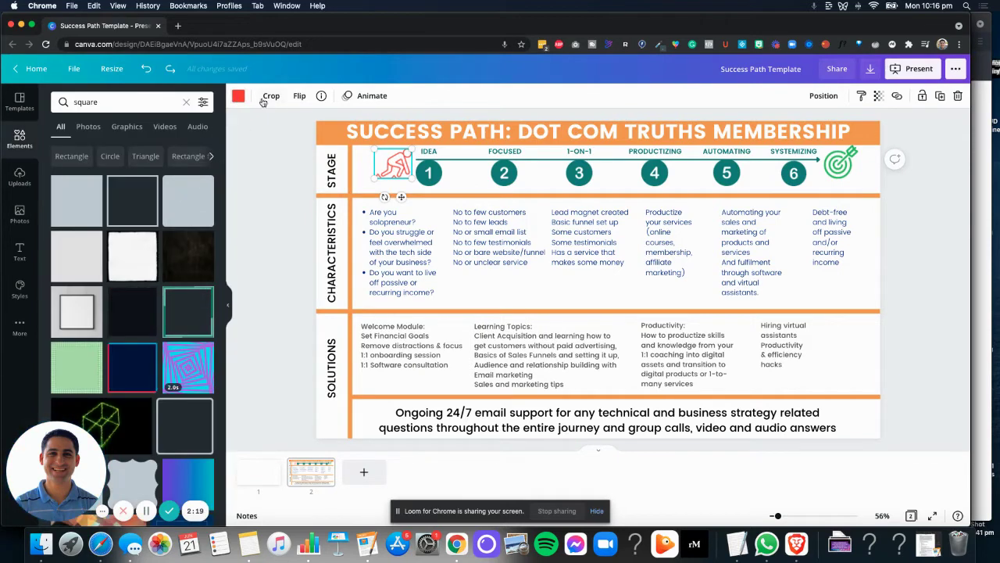
pyautogui.click(238, 97)
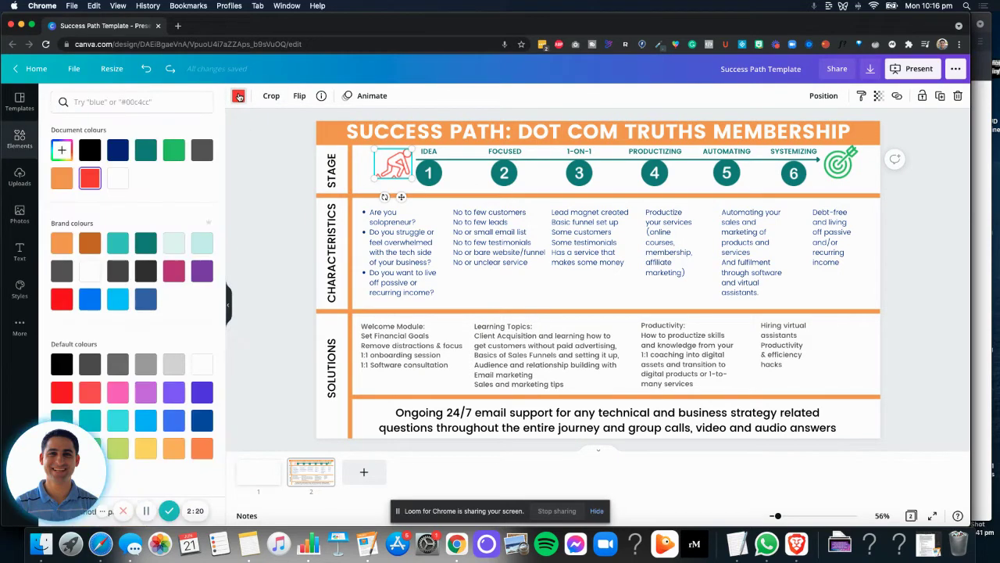
pyautogui.click(93, 244)
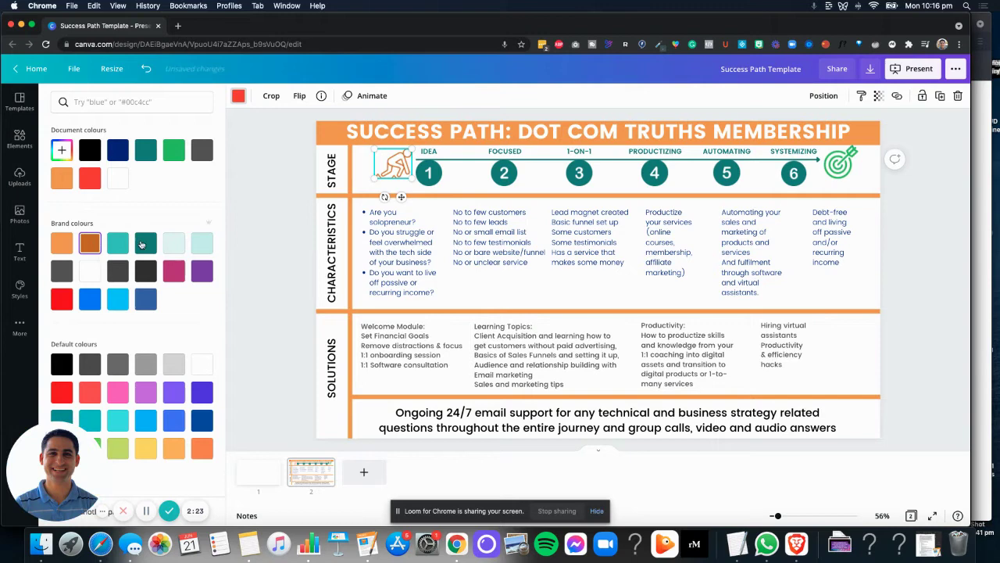
pyautogui.press('super+z')
pyautogui.click(560, 165)
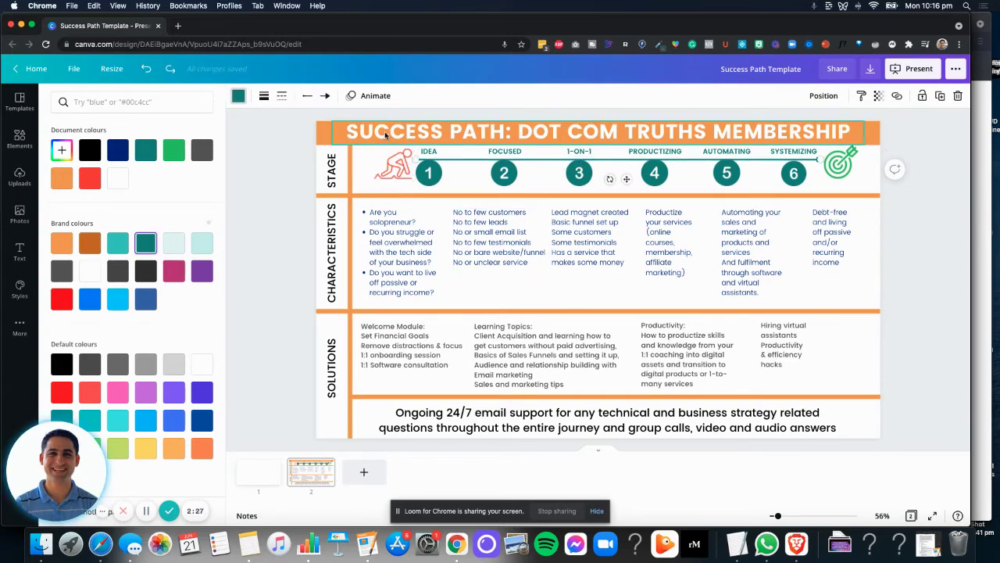
# Inspect the stage arrow's end styles and line weight, then select the target icon and reopen Elements.
pyautogui.click(325, 96)
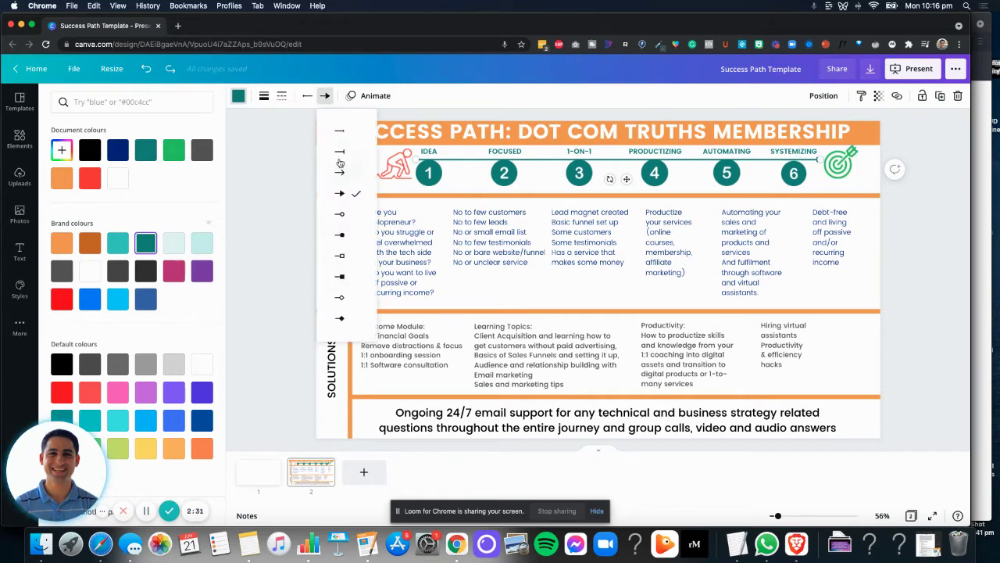
pyautogui.click(307, 96)
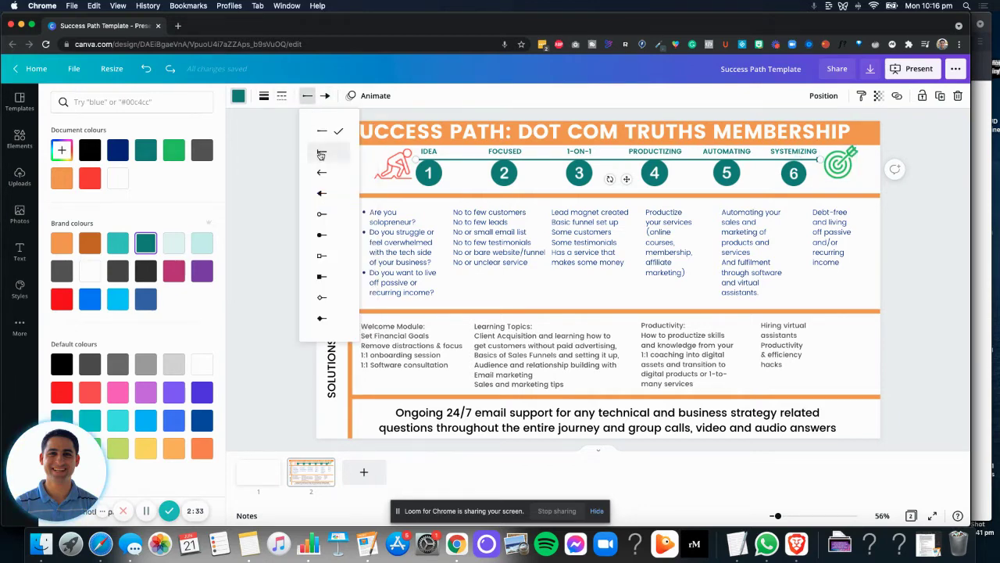
pyautogui.click(264, 95)
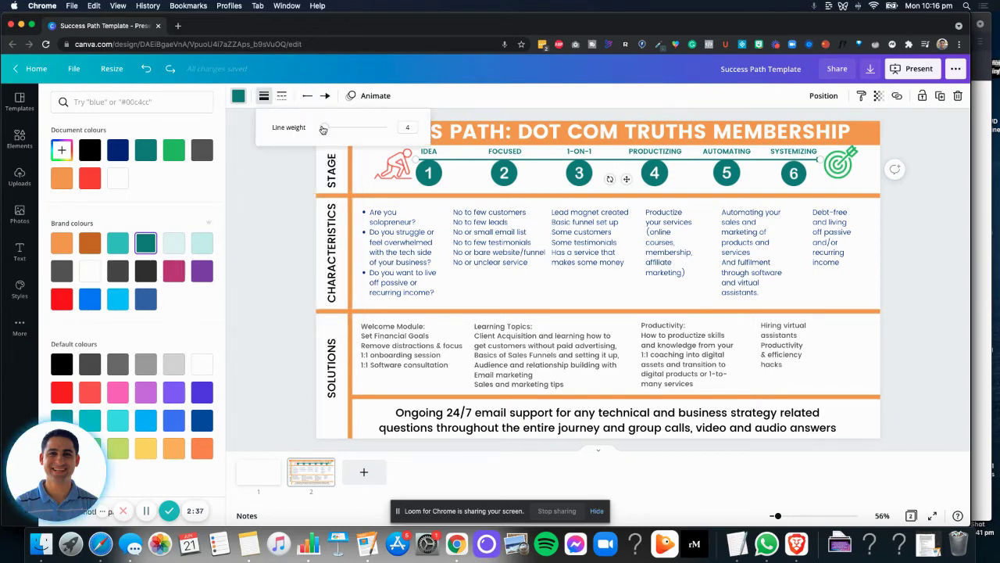
pyautogui.moveTo(322, 128)
pyautogui.mouseDown()
pyautogui.moveTo(339, 127)
pyautogui.moveTo(324, 129)
pyautogui.mouseUp()
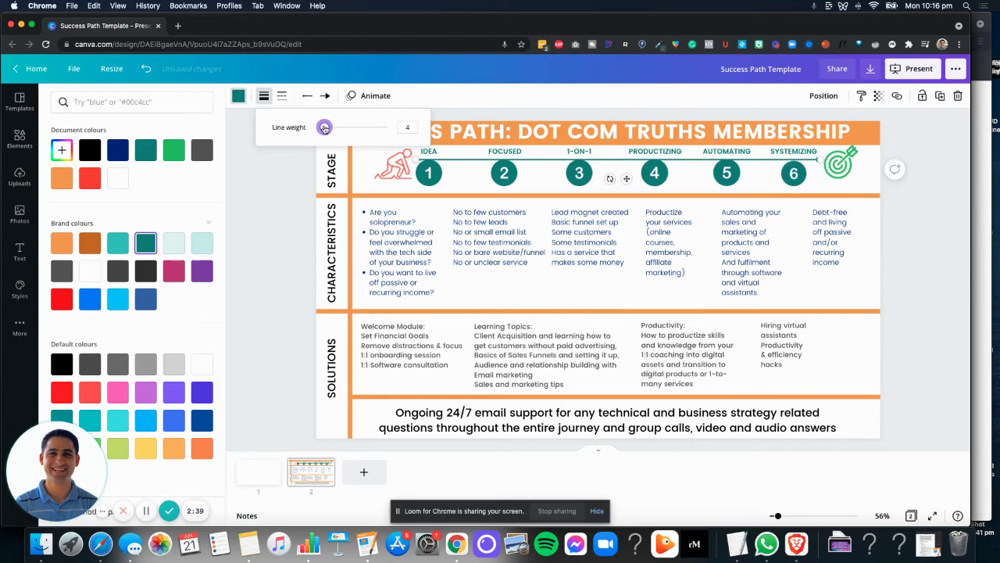
pyautogui.click(302, 201)
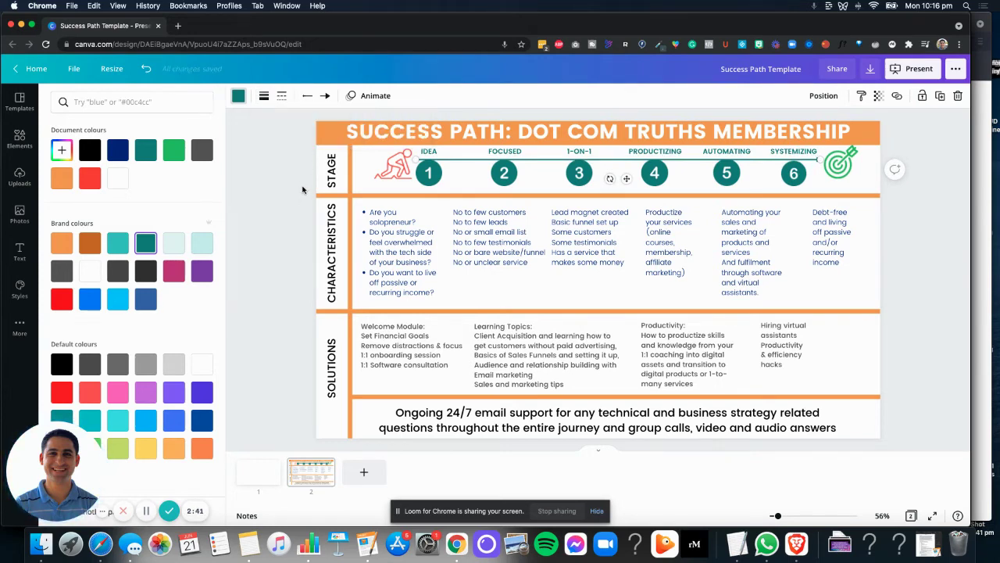
pyautogui.click(844, 162)
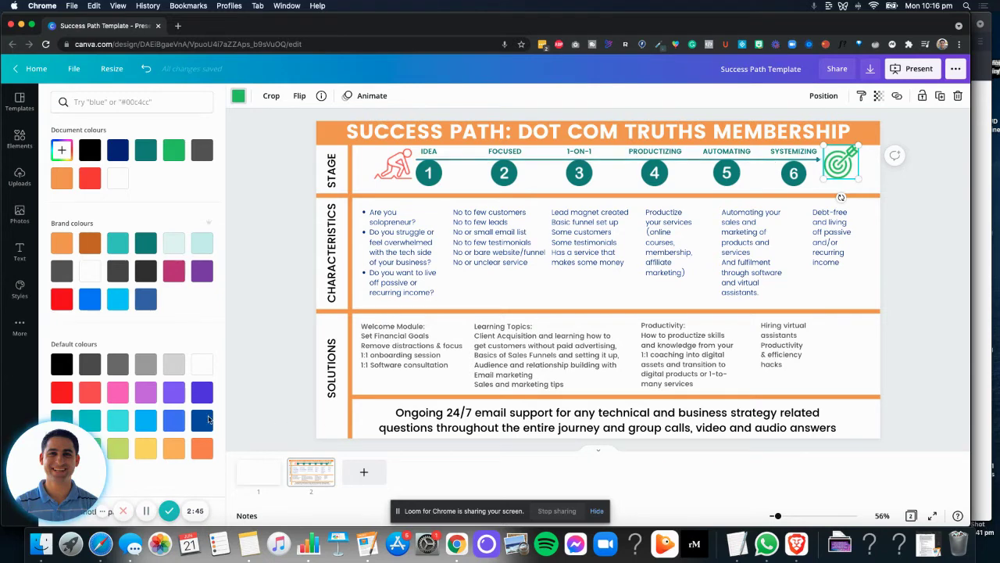
pyautogui.click(18, 144)
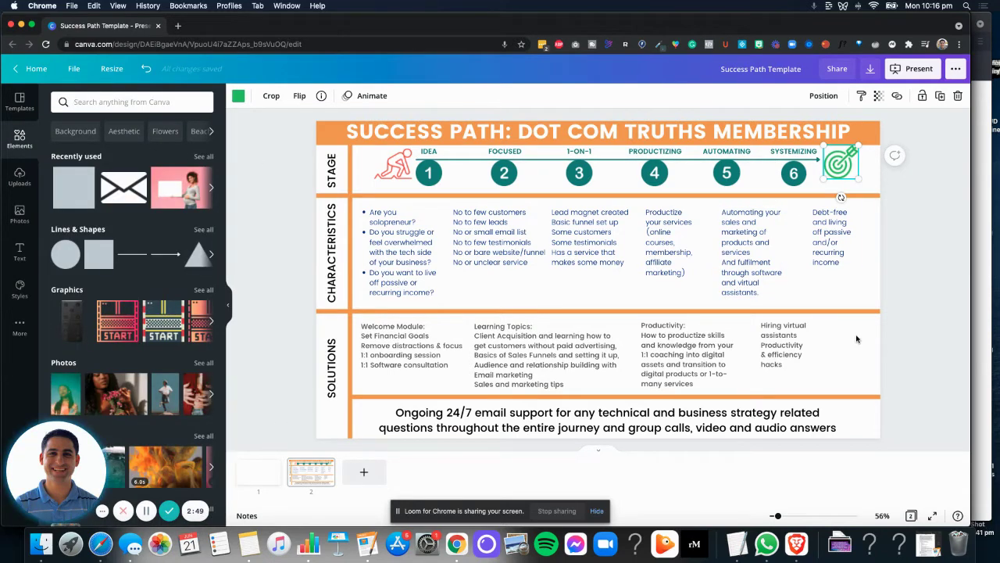
pyautogui.click(402, 248)
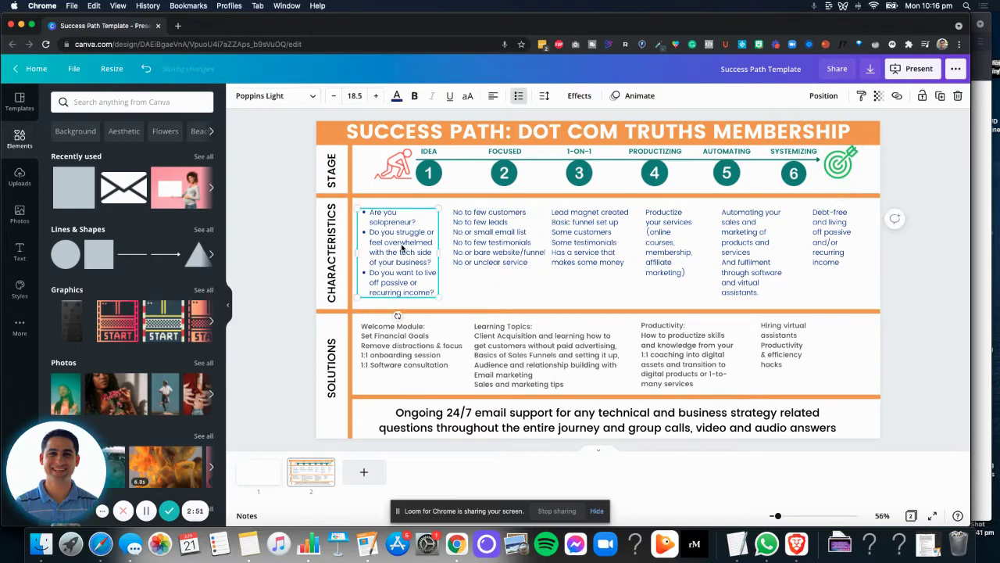
pyautogui.click(480, 249)
pyautogui.click(390, 231)
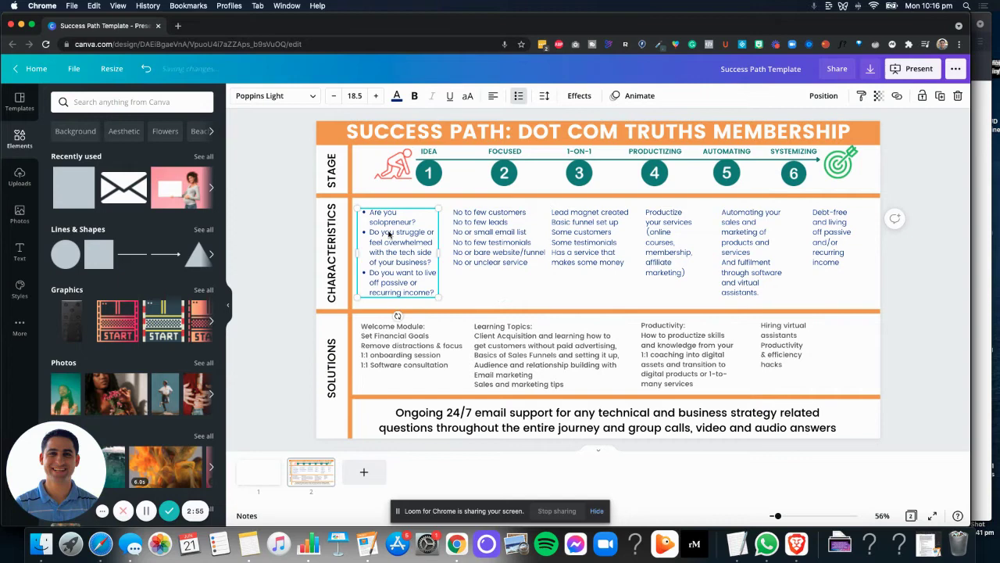
pyautogui.click(495, 233)
pyautogui.click(408, 243)
pyautogui.click(517, 96)
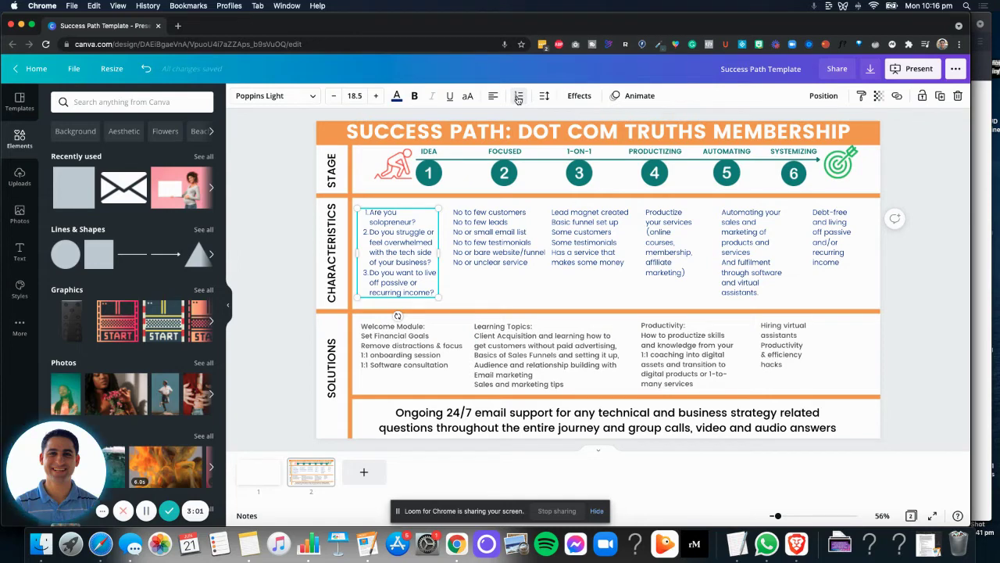
pyautogui.click(517, 96)
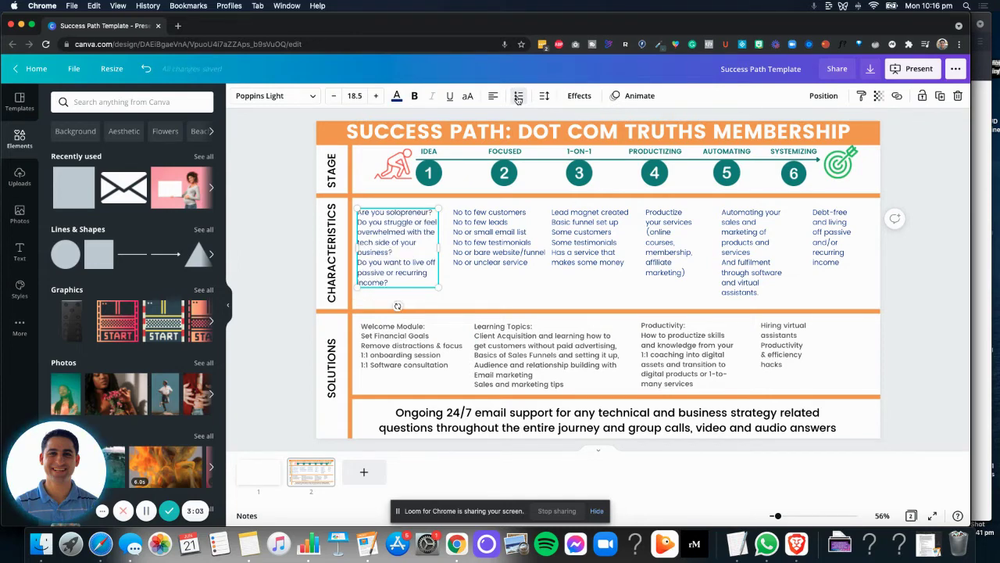
pyautogui.click(518, 96)
pyautogui.click(282, 196)
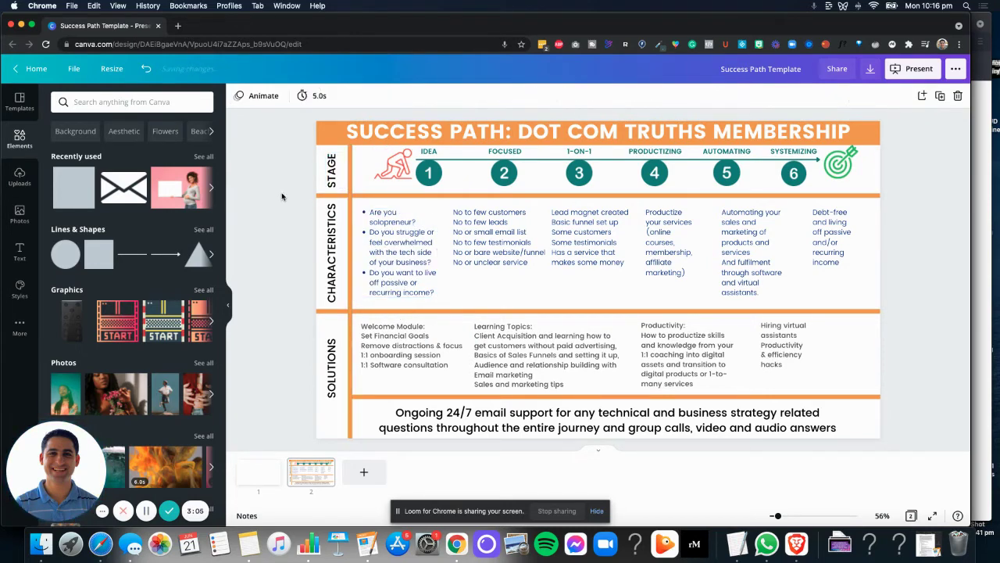
# Preview the Rise page animation, then set the Success Path page back to None.
pyautogui.click(261, 96)
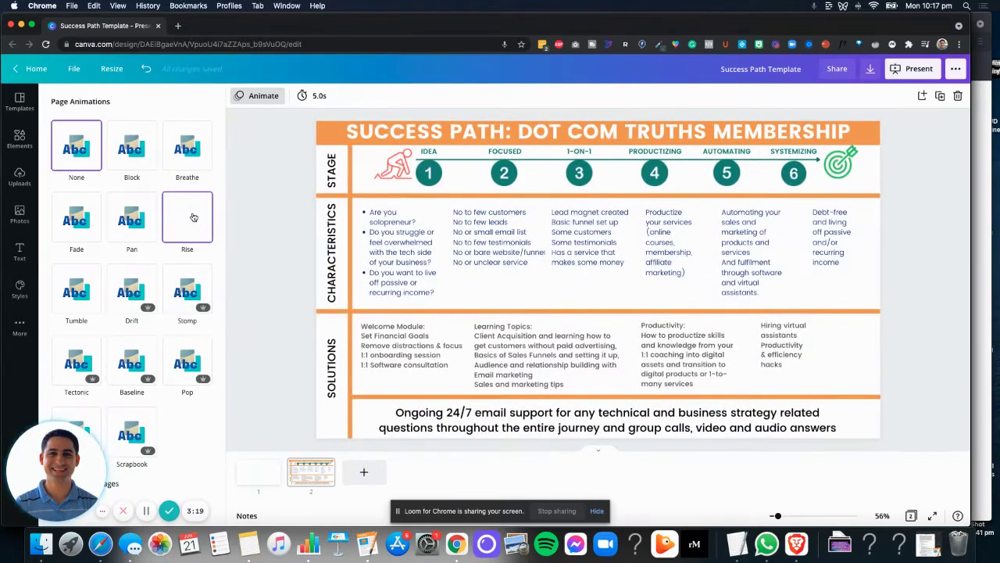
pyautogui.click(194, 217)
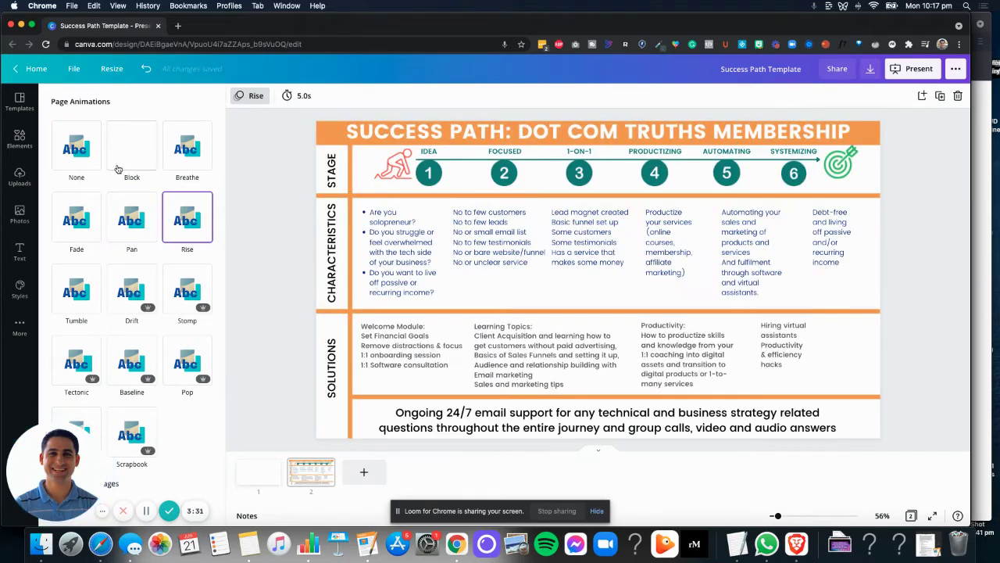
pyautogui.click(88, 156)
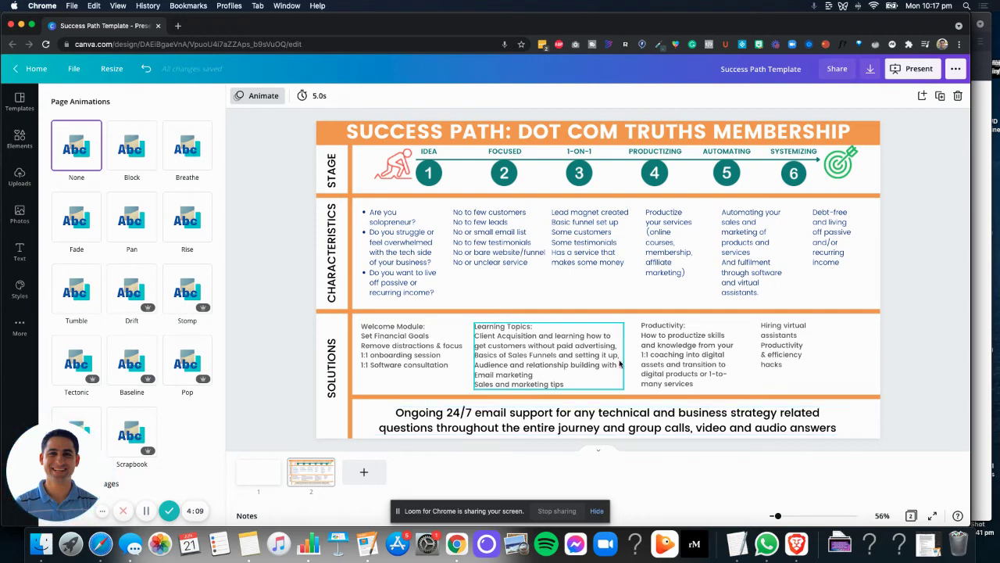
# Select the Learning Topics, Productivity and Hiring virtual assistants text boxes for text animation.
pyautogui.click(489, 347)
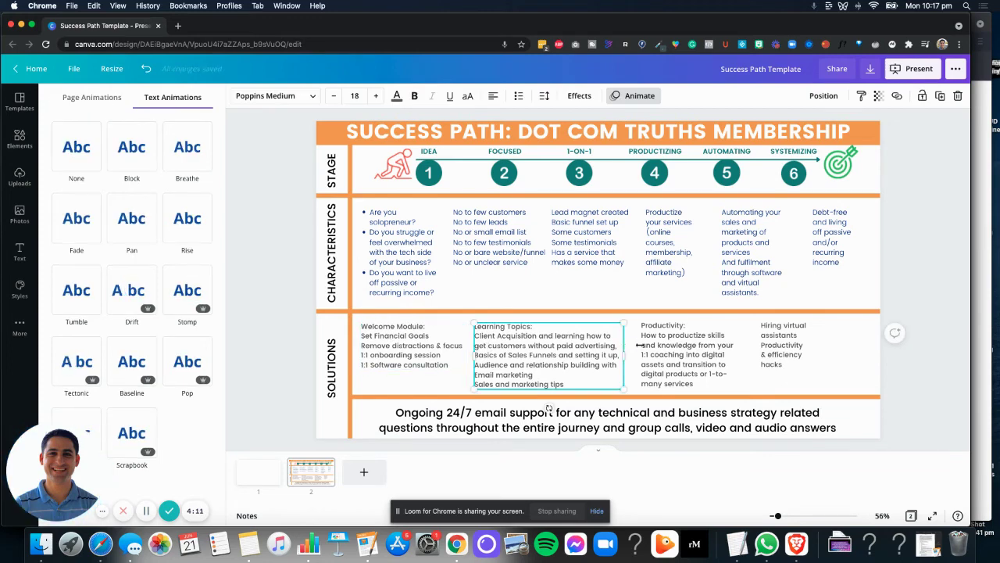
pyautogui.click(680, 346)
pyautogui.click(763, 349)
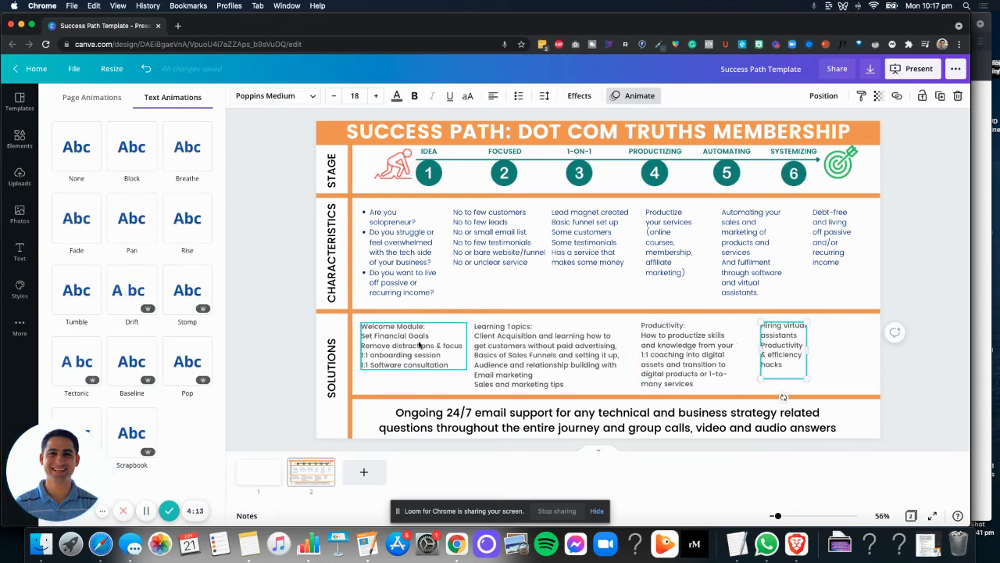